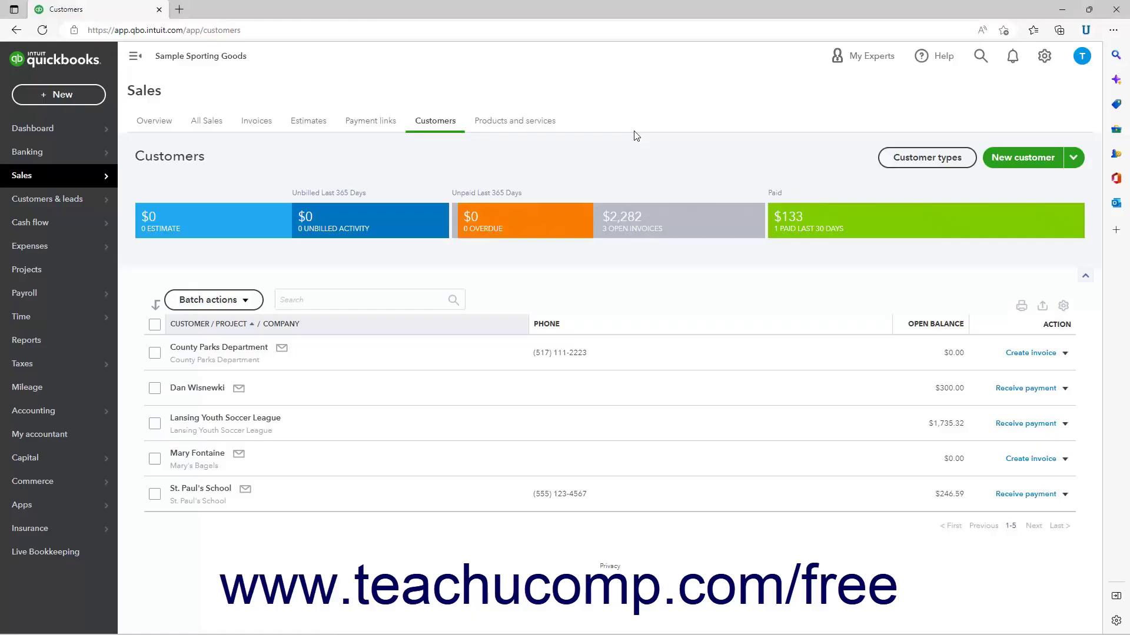
- Create a new invoice from the New menu and convert it to a recurring template
{"action": "left_click", "coordinate": [97, 101]}
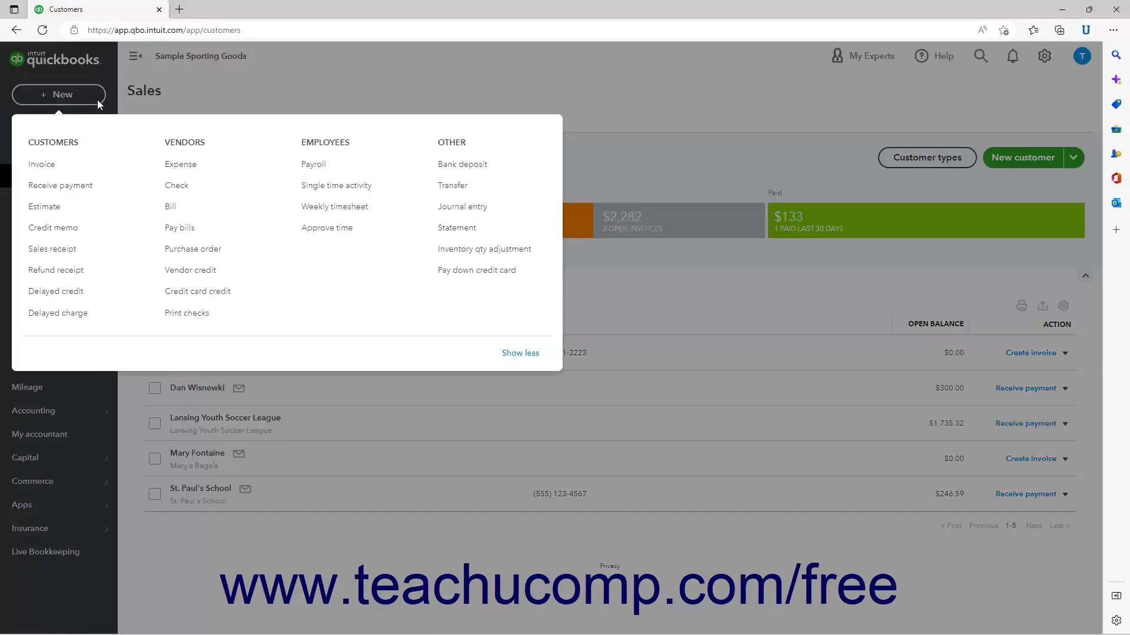
{"action": "left_click", "coordinate": [54, 164]}
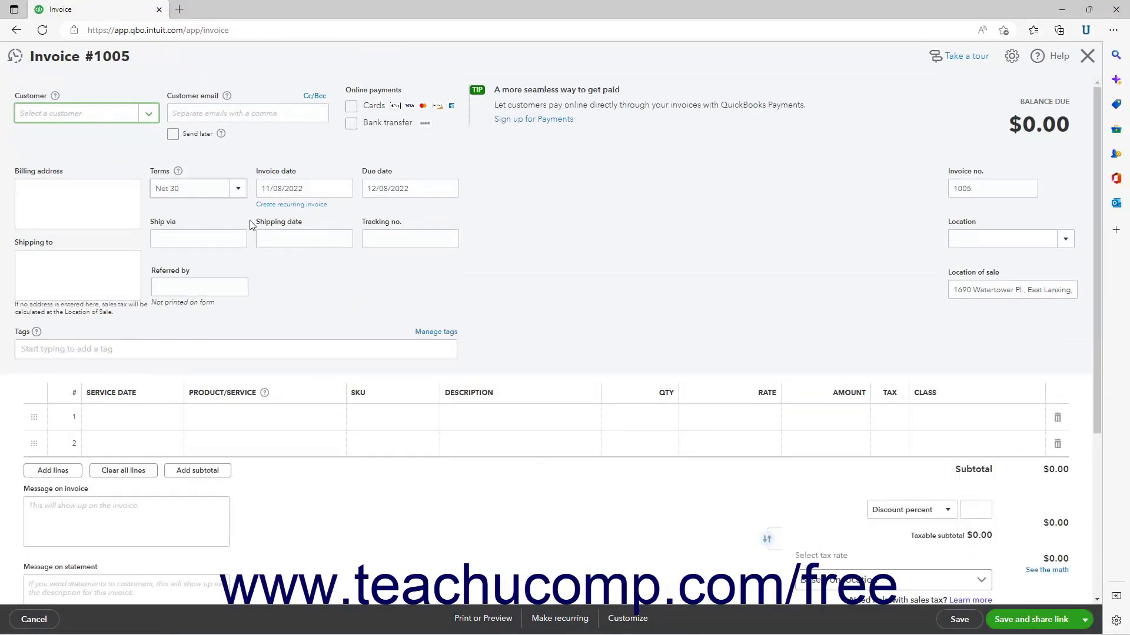
{"action": "left_click", "coordinate": [573, 619]}
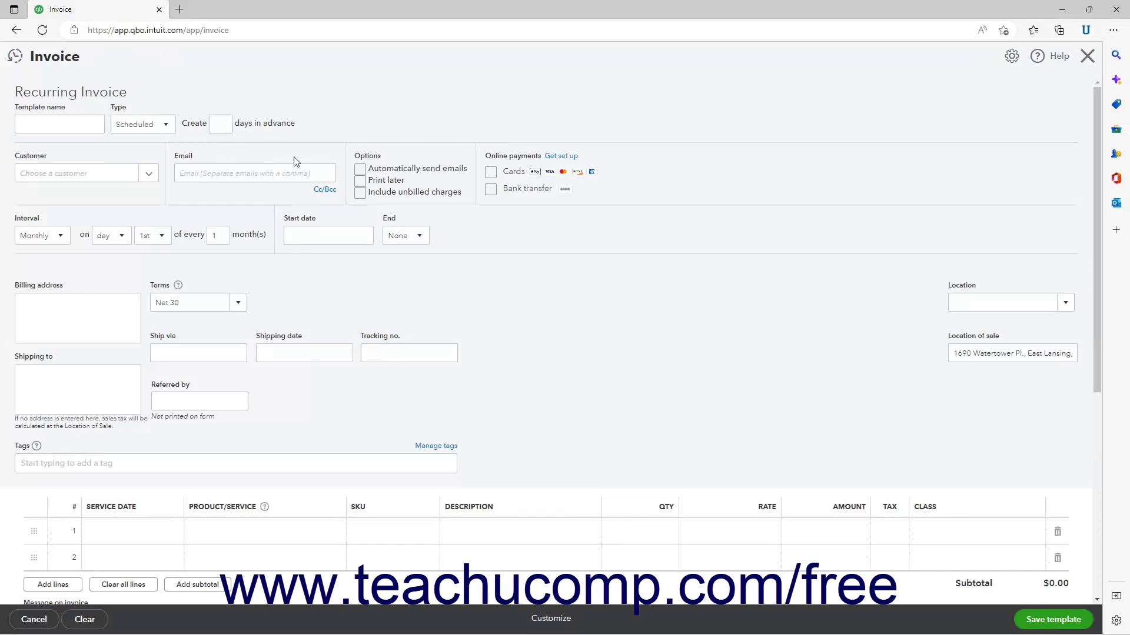
- From the new-layout invoice, start a Recurring invoice via the Automation settings
{"action": "left_click", "coordinate": [534, 627]}
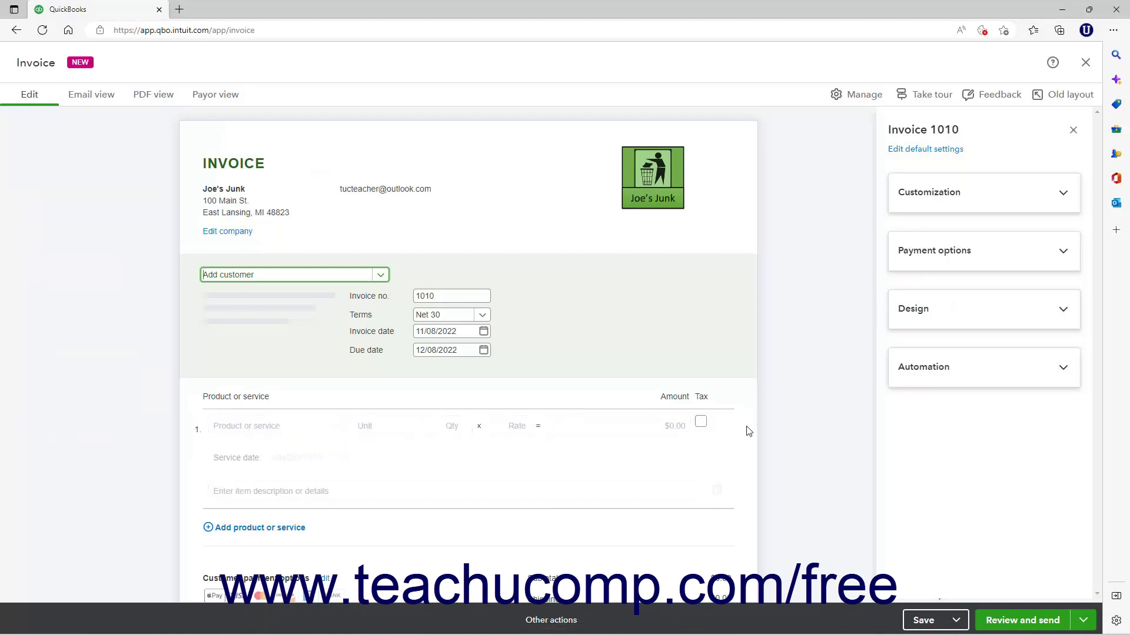
{"action": "left_click", "coordinate": [855, 99]}
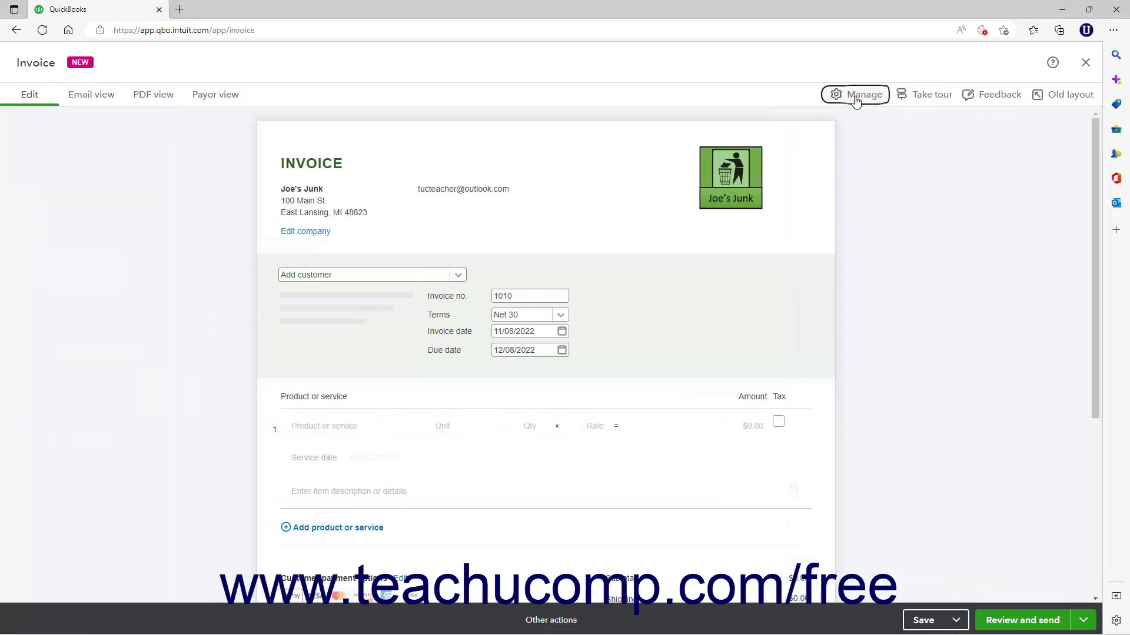
{"action": "left_click", "coordinate": [857, 97]}
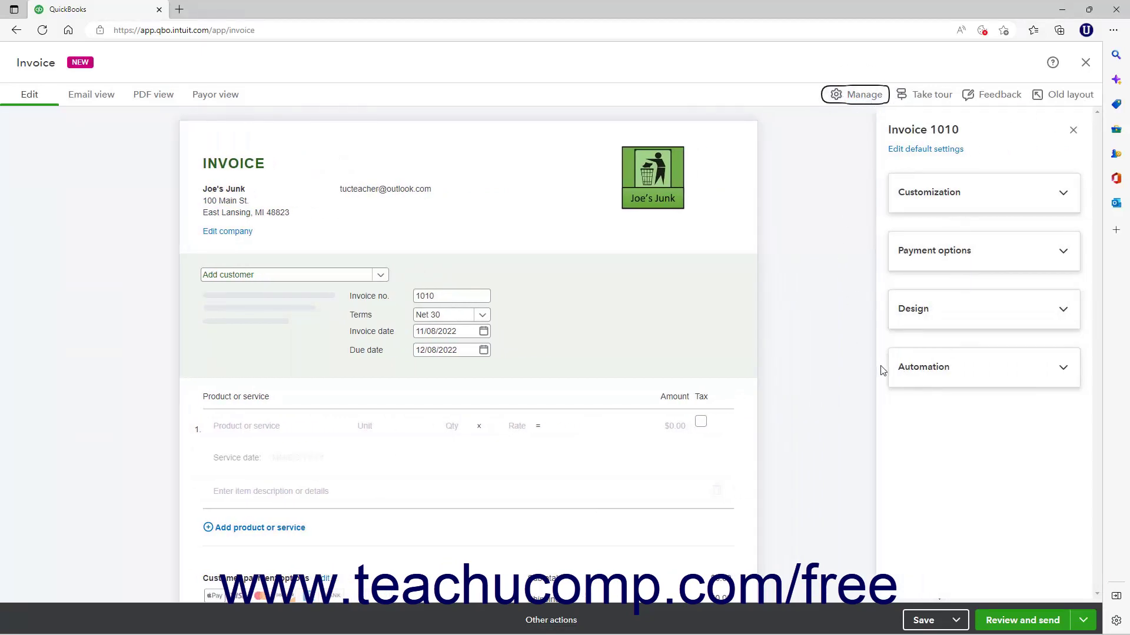
{"action": "left_click", "coordinate": [930, 382]}
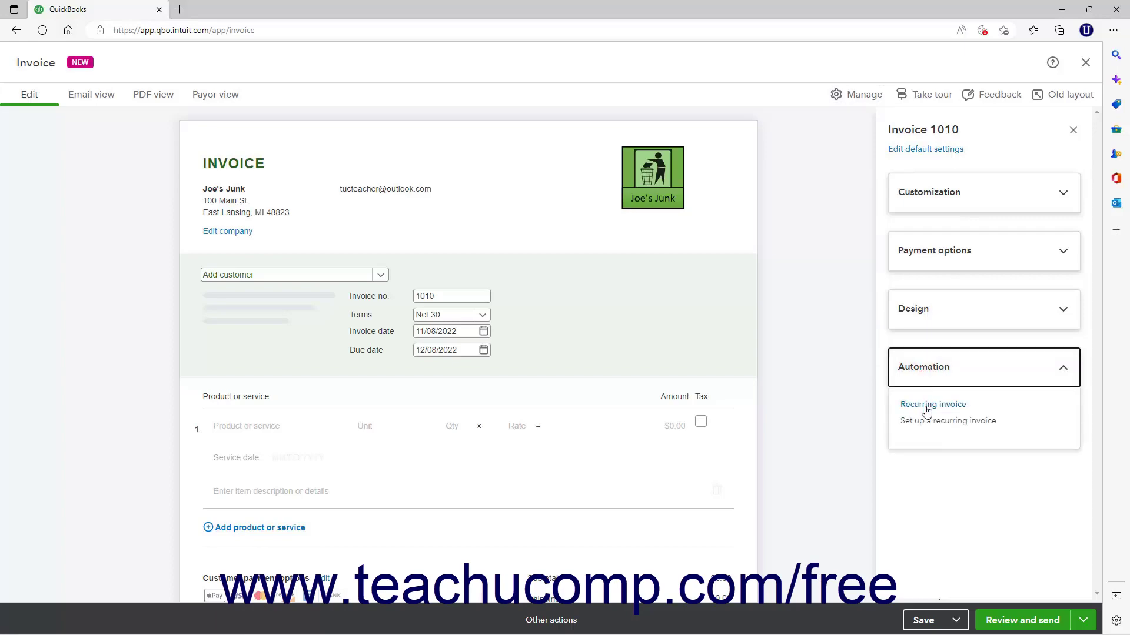
{"action": "left_click", "coordinate": [926, 406]}
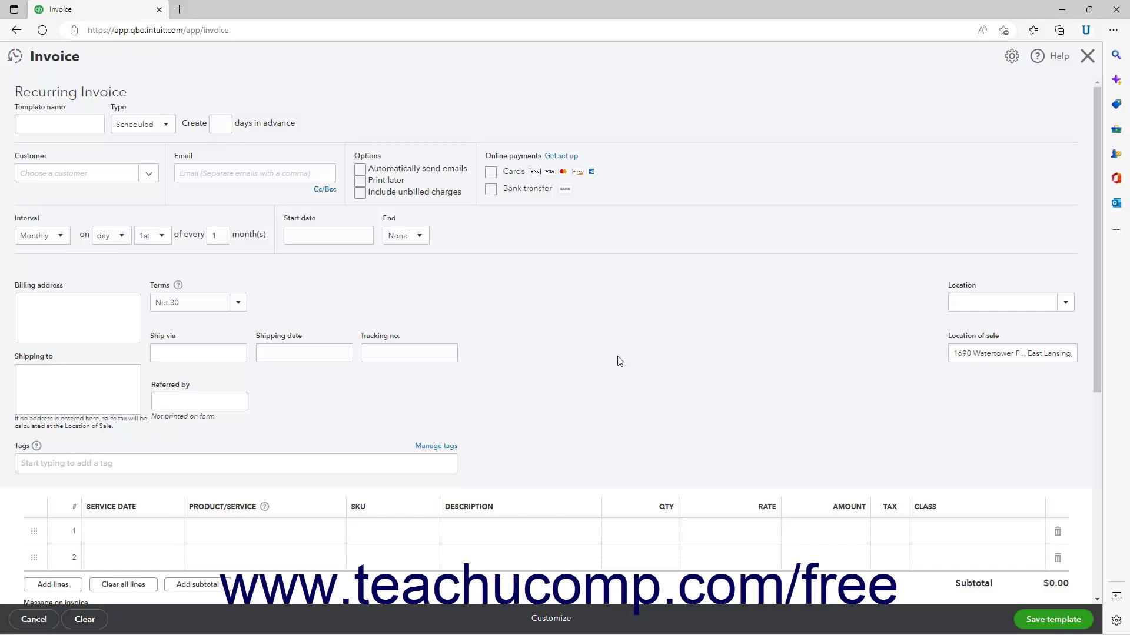
- Name the template 'Seasonal Football Training' with type Scheduled
{"action": "left_click", "coordinate": [66, 123]}
{"action": "type", "text": "Seasonal Football Training"}
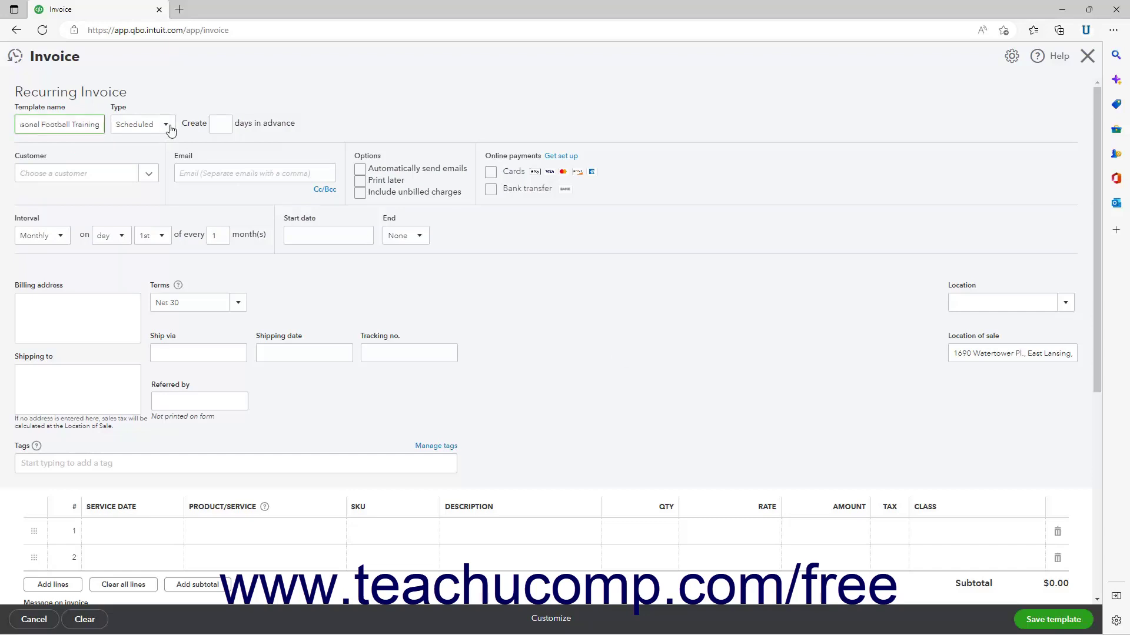
{"action": "left_click", "coordinate": [171, 130]}
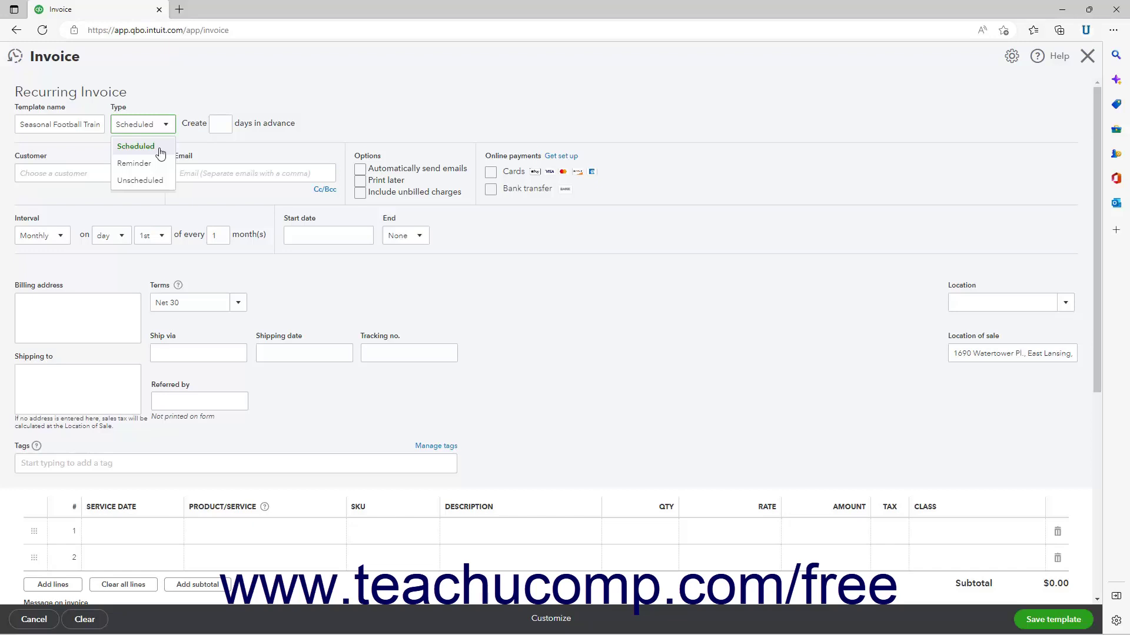
{"action": "left_click", "coordinate": [161, 153]}
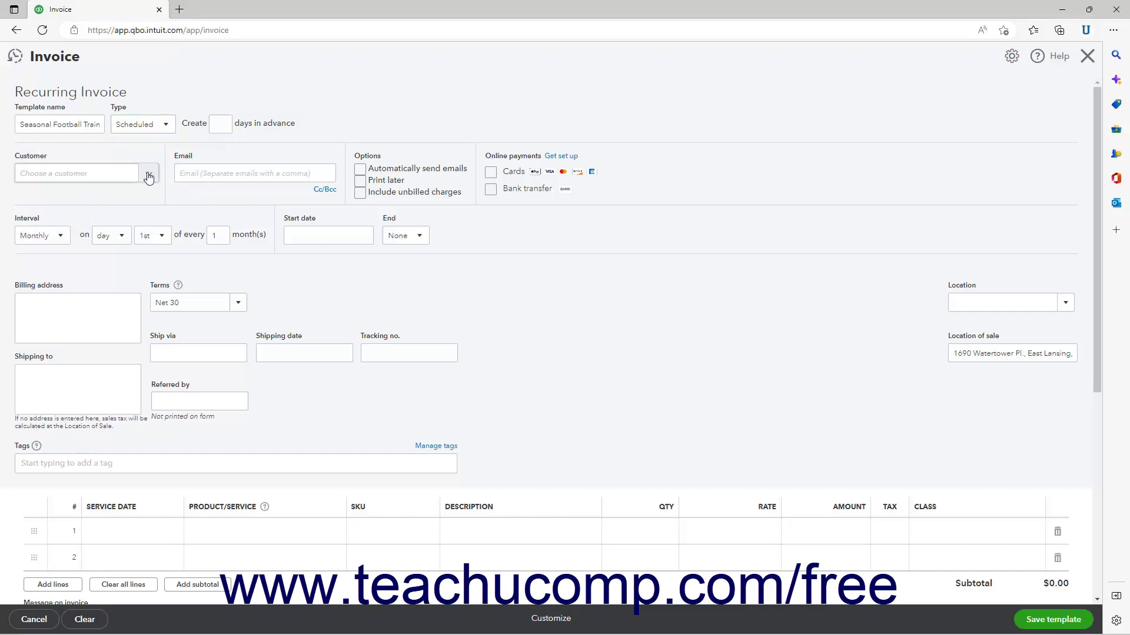
{"action": "left_click", "coordinate": [221, 127]}
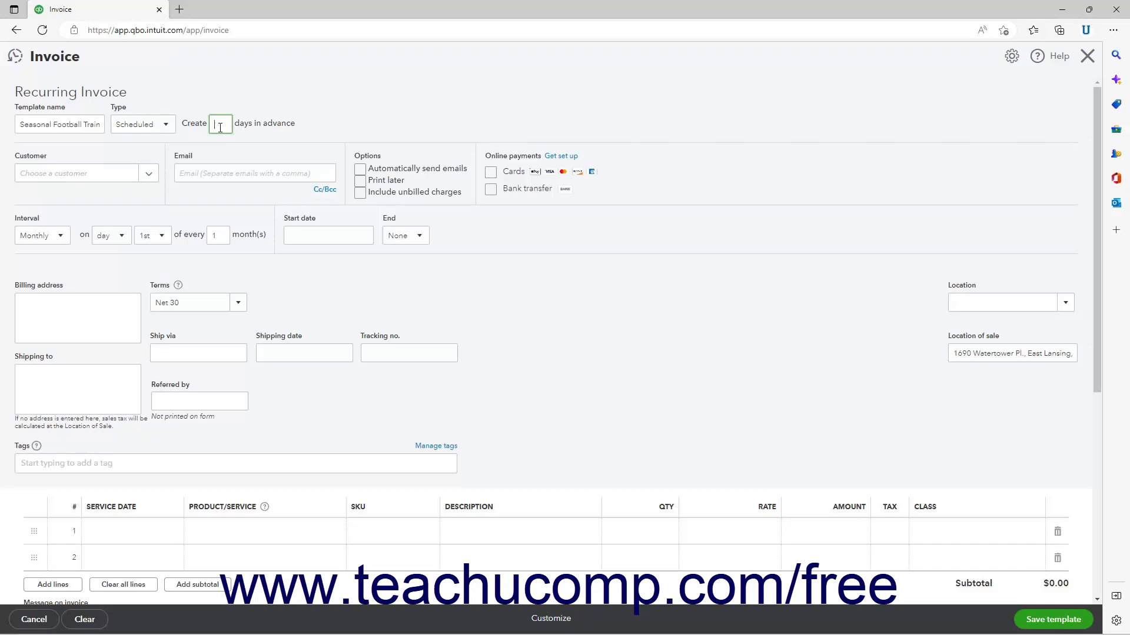
- Compare the Reminder and Unscheduled template types, then return to Scheduled
{"action": "left_click", "coordinate": [160, 125]}
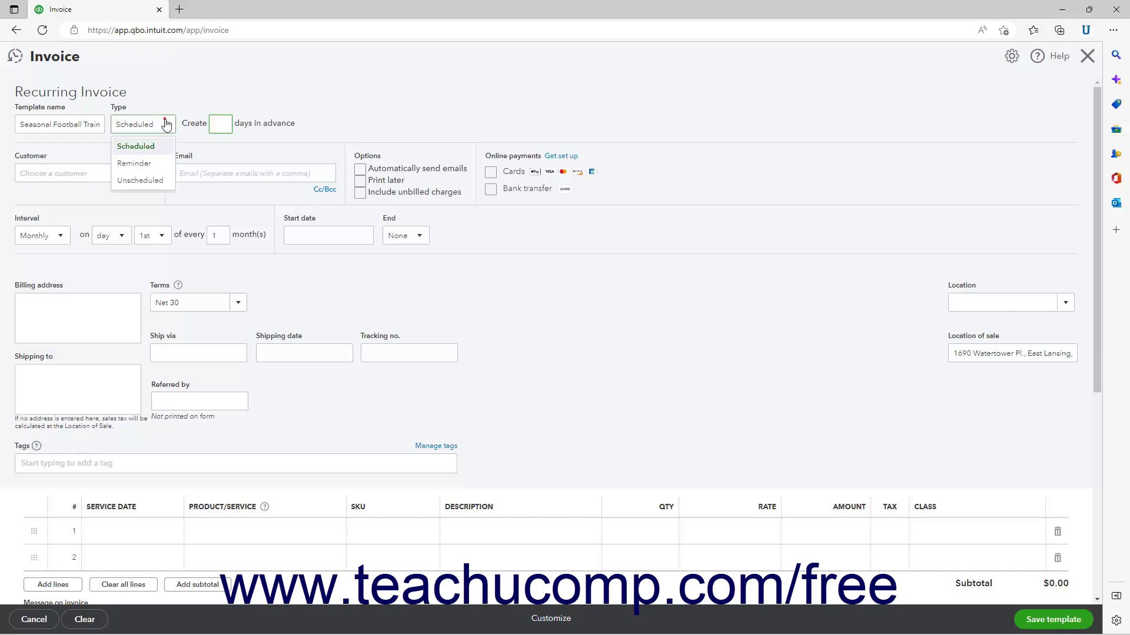
{"action": "left_click", "coordinate": [155, 167]}
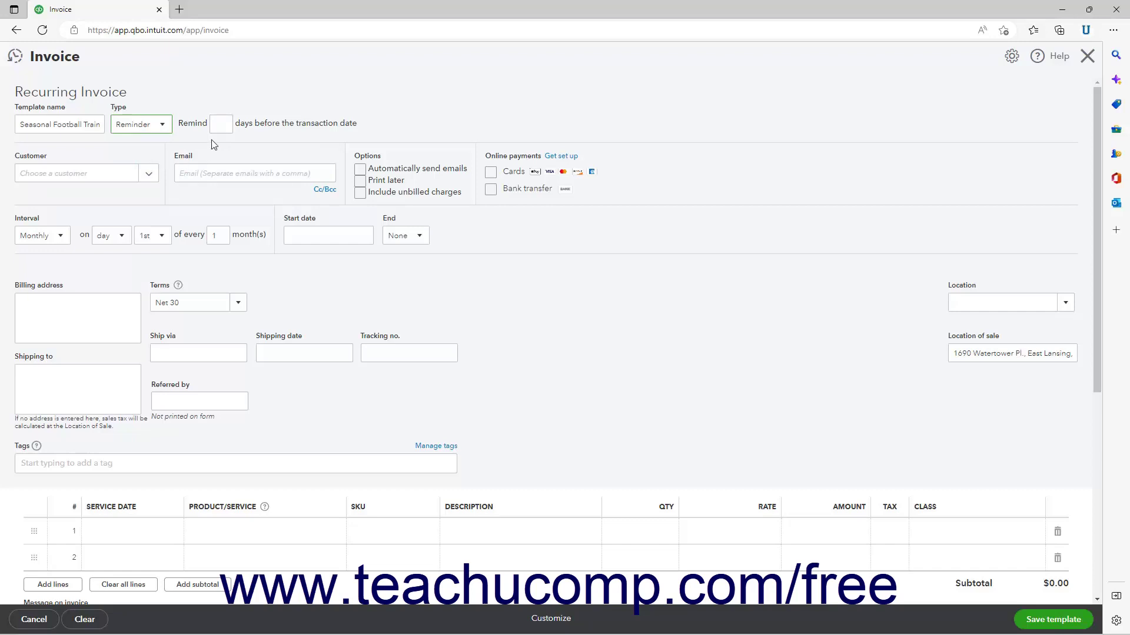
{"action": "left_click", "coordinate": [222, 124]}
{"action": "left_click", "coordinate": [164, 125]}
{"action": "left_click", "coordinate": [154, 181]}
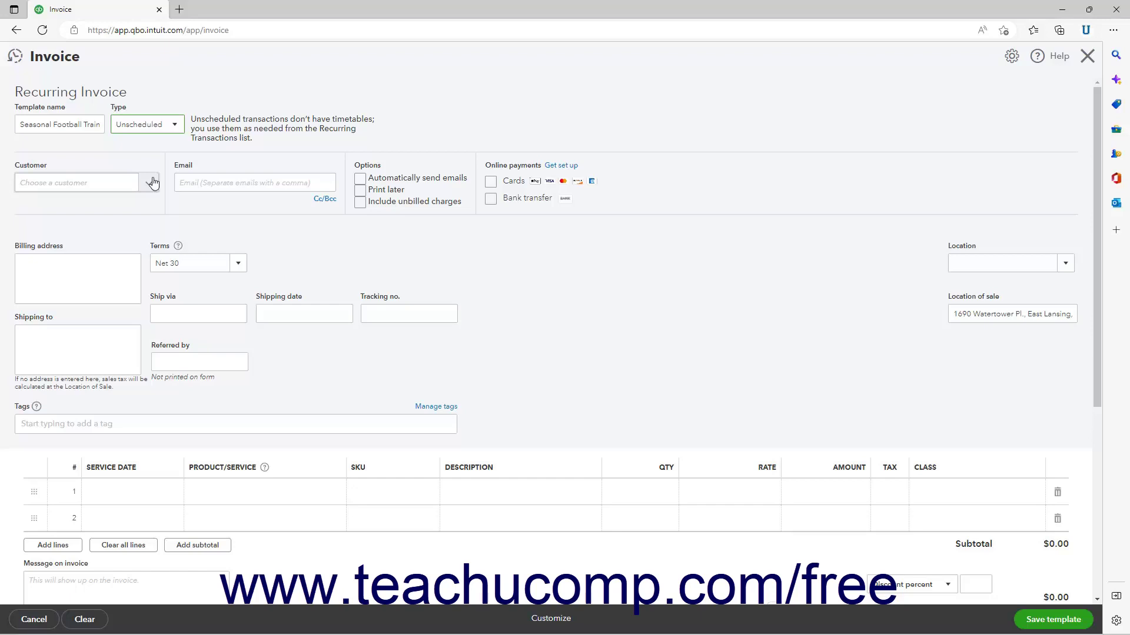
{"action": "left_click", "coordinate": [174, 125]}
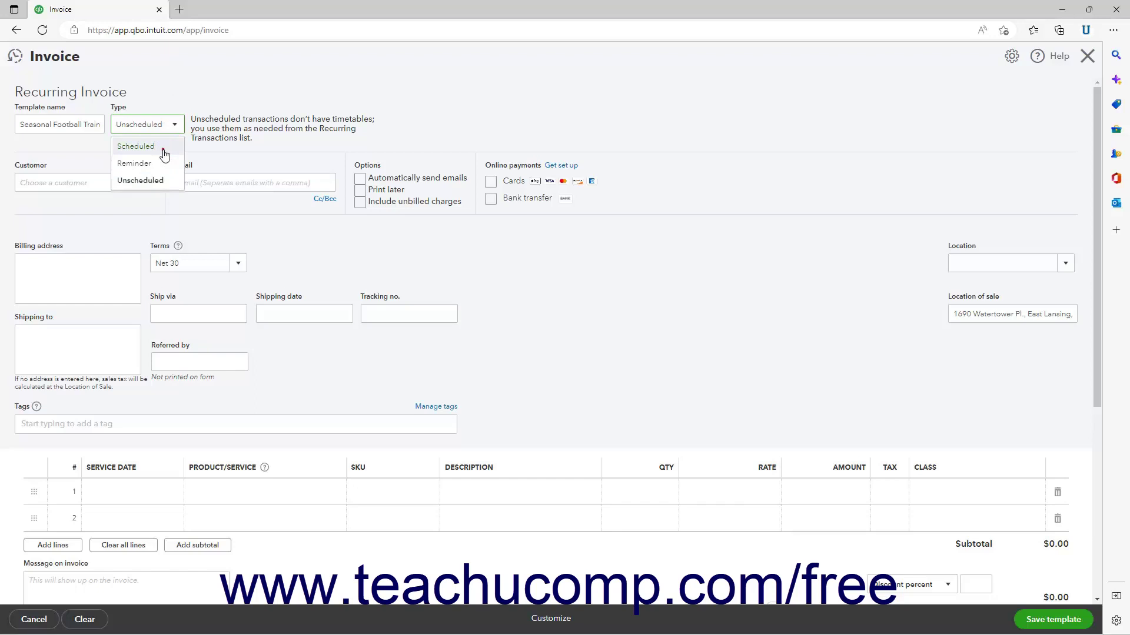
{"action": "left_click", "coordinate": [164, 154]}
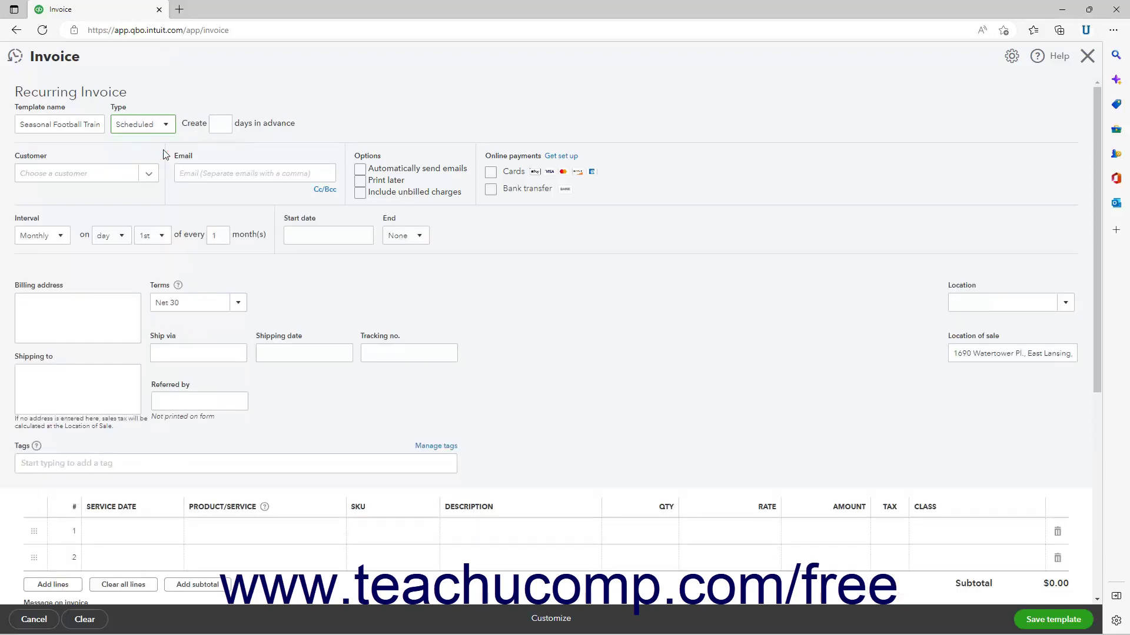
- Select County Parks Department as the customer so its email and addresses auto-fill
{"action": "left_click", "coordinate": [147, 177]}
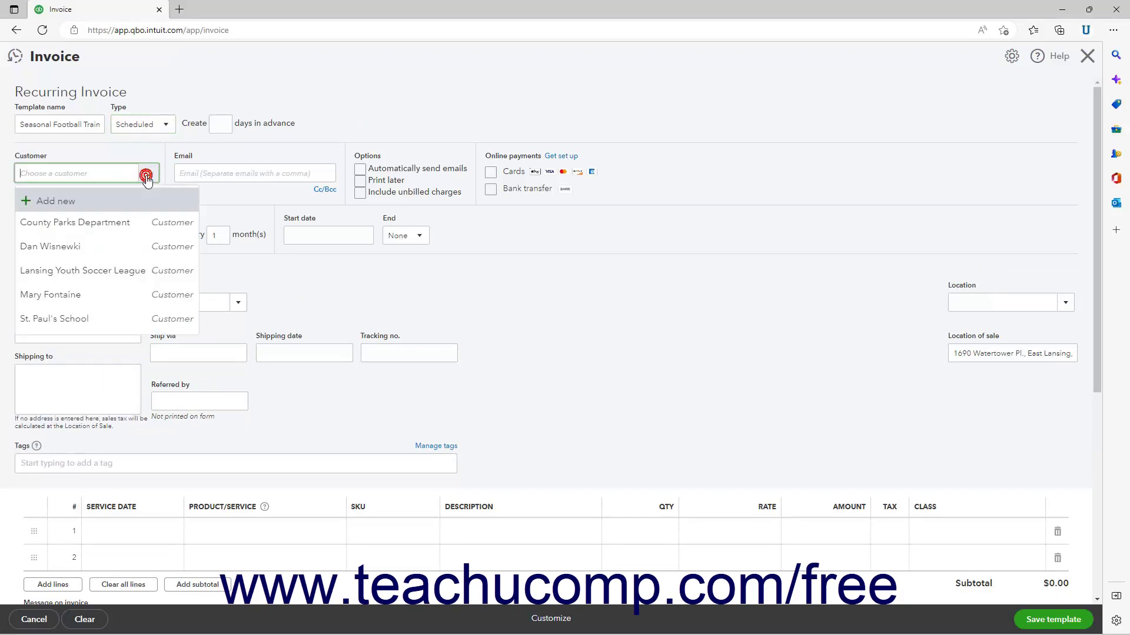
{"action": "left_click", "coordinate": [130, 224]}
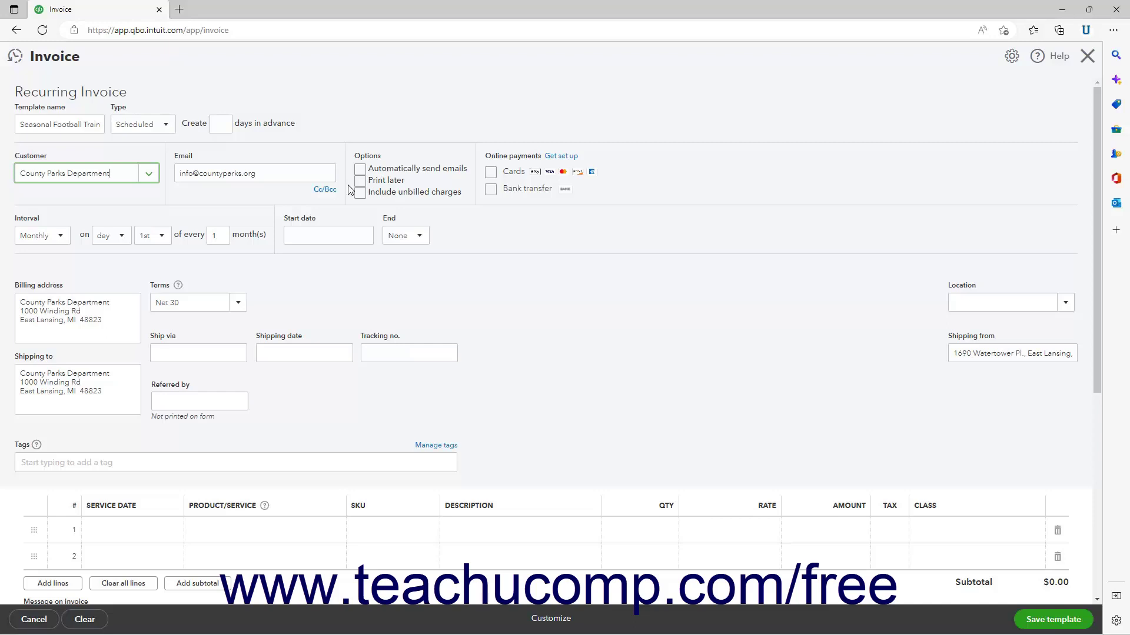
{"action": "left_click", "coordinate": [133, 113]}
- Set the interval to Monthly on the last Monday, starting 11/08/2022
{"action": "left_click", "coordinate": [63, 237]}
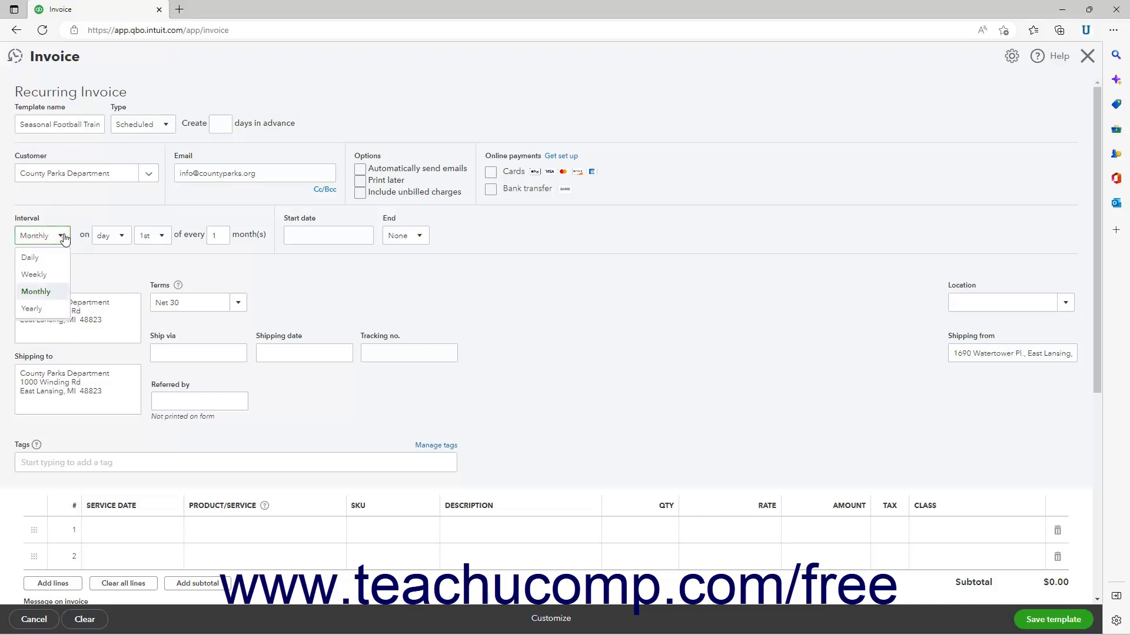
{"action": "left_click", "coordinate": [53, 291]}
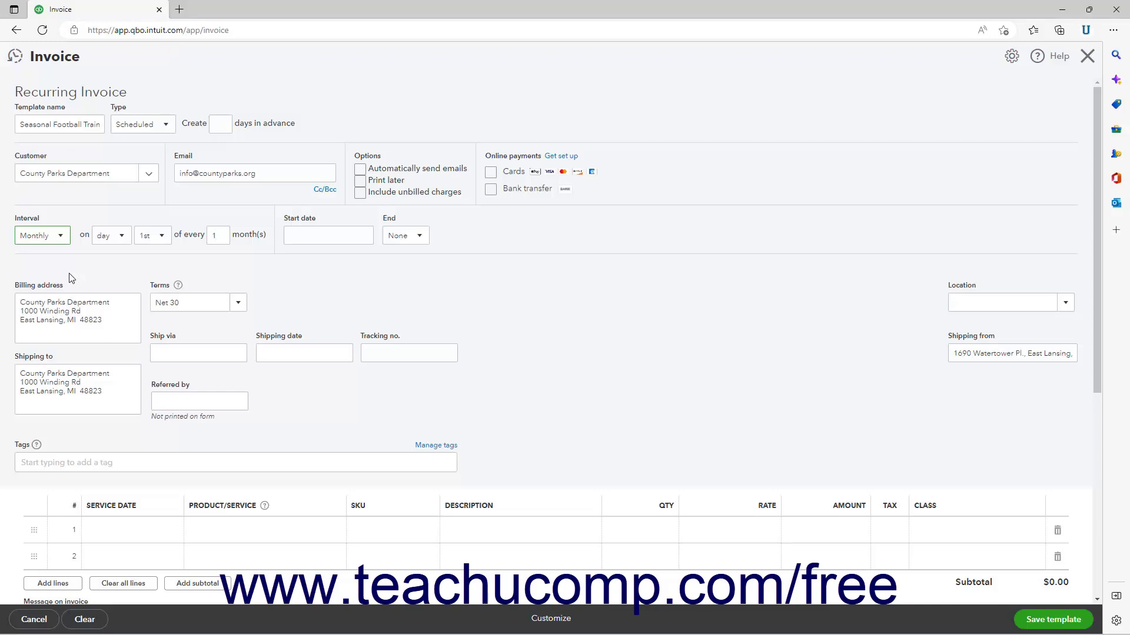
{"action": "left_click", "coordinate": [128, 243]}
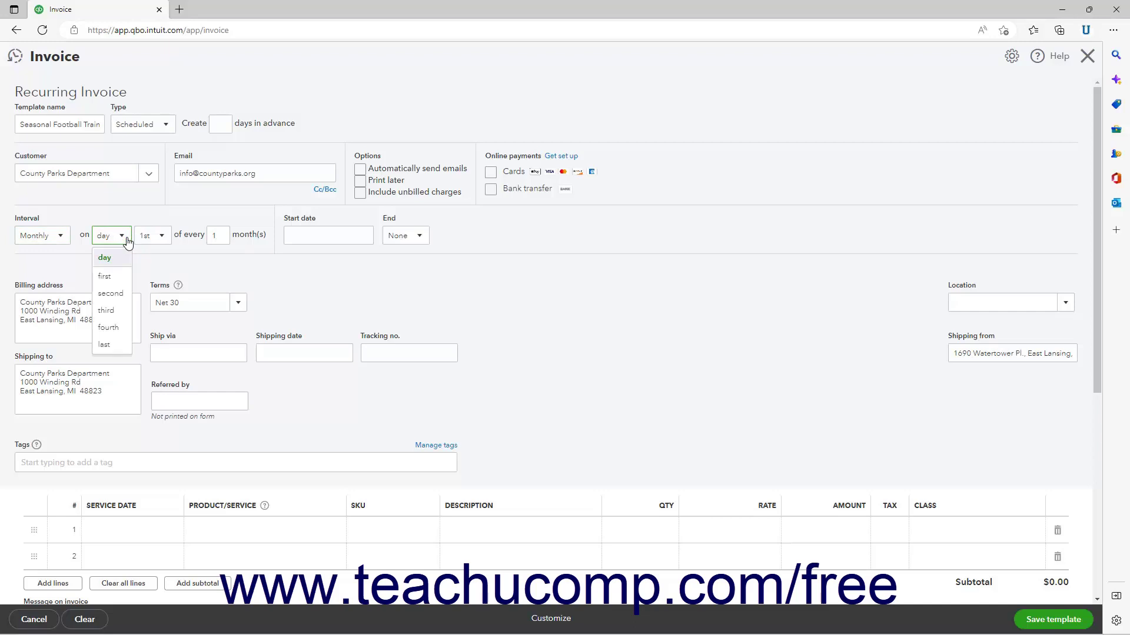
{"action": "left_click", "coordinate": [106, 344]}
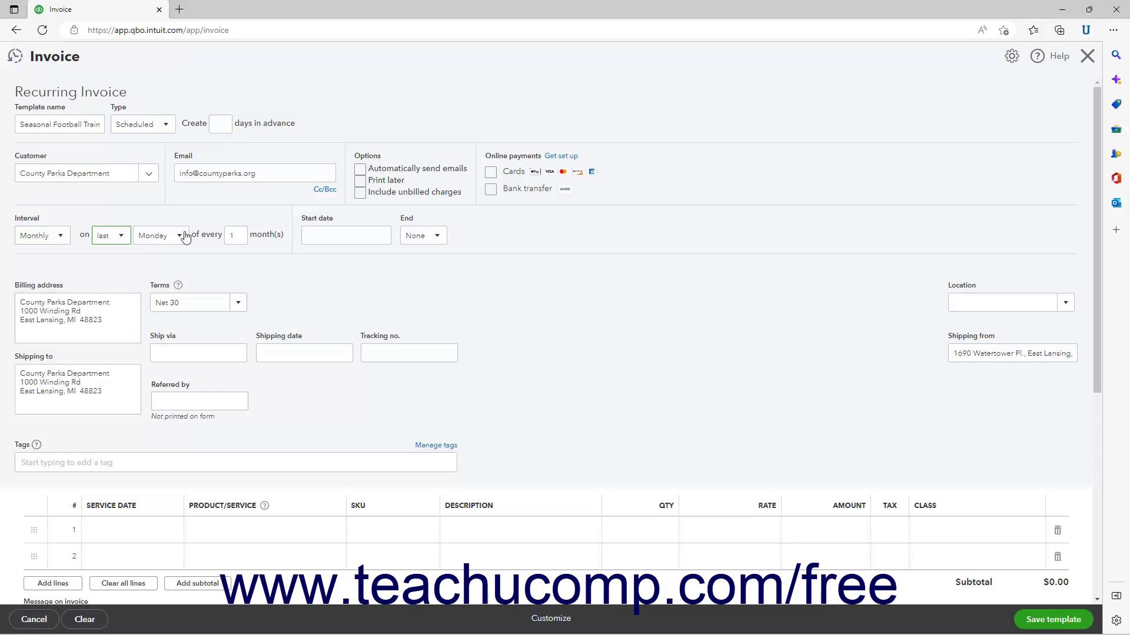
{"action": "left_click", "coordinate": [185, 237]}
{"action": "left_click", "coordinate": [165, 271]}
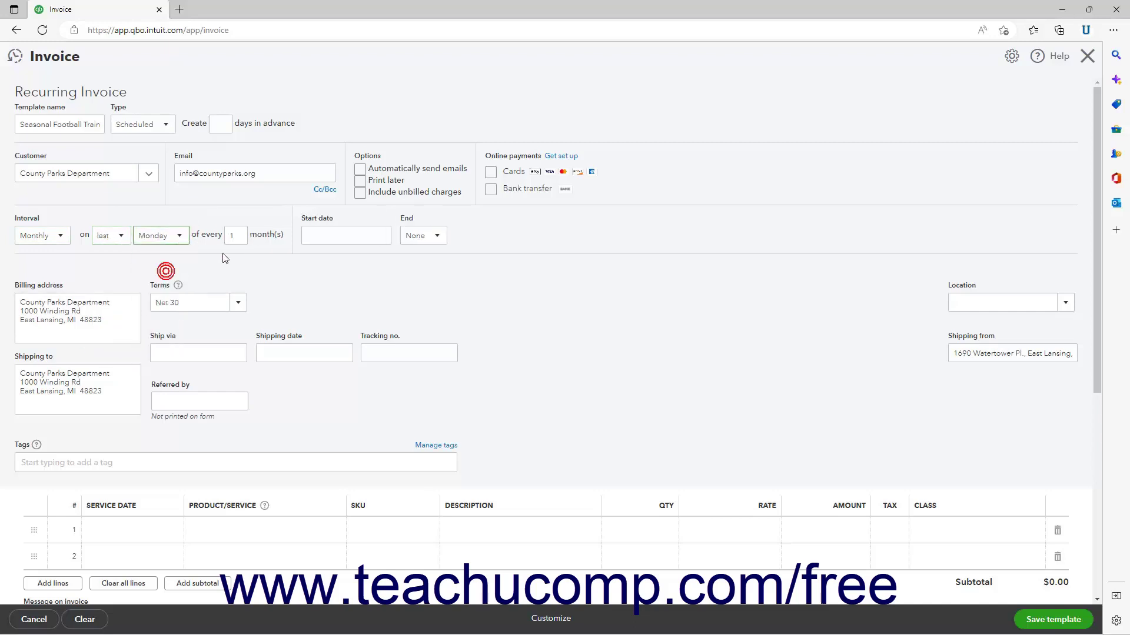
{"action": "left_click", "coordinate": [235, 236]}
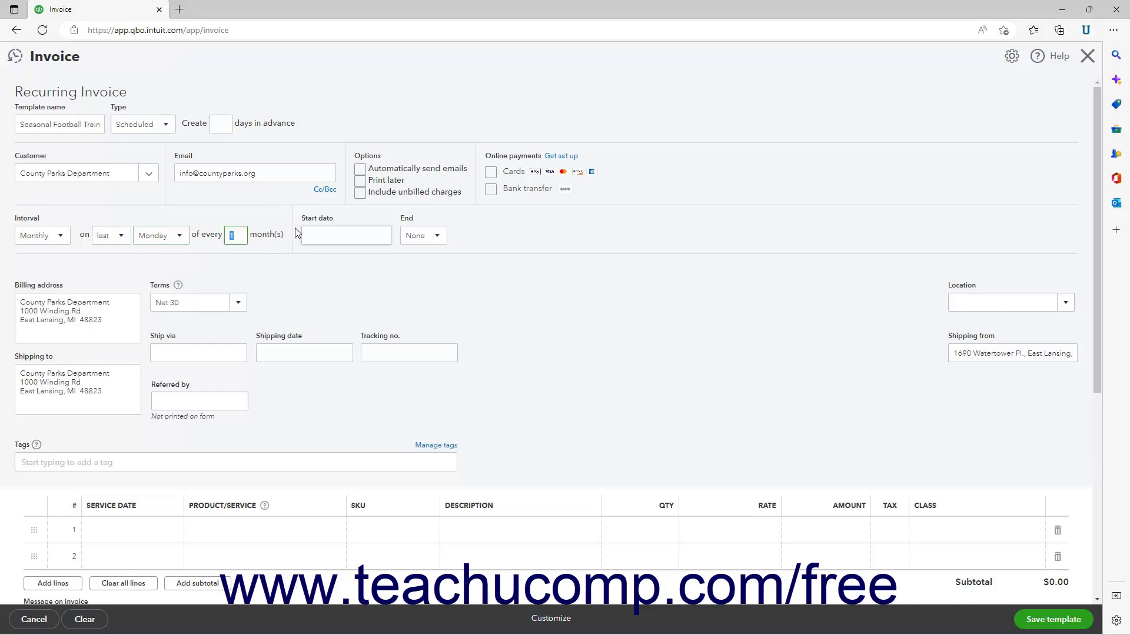
{"action": "left_click", "coordinate": [313, 234]}
{"action": "left_click", "coordinate": [381, 236]}
{"action": "left_click", "coordinate": [348, 307]}
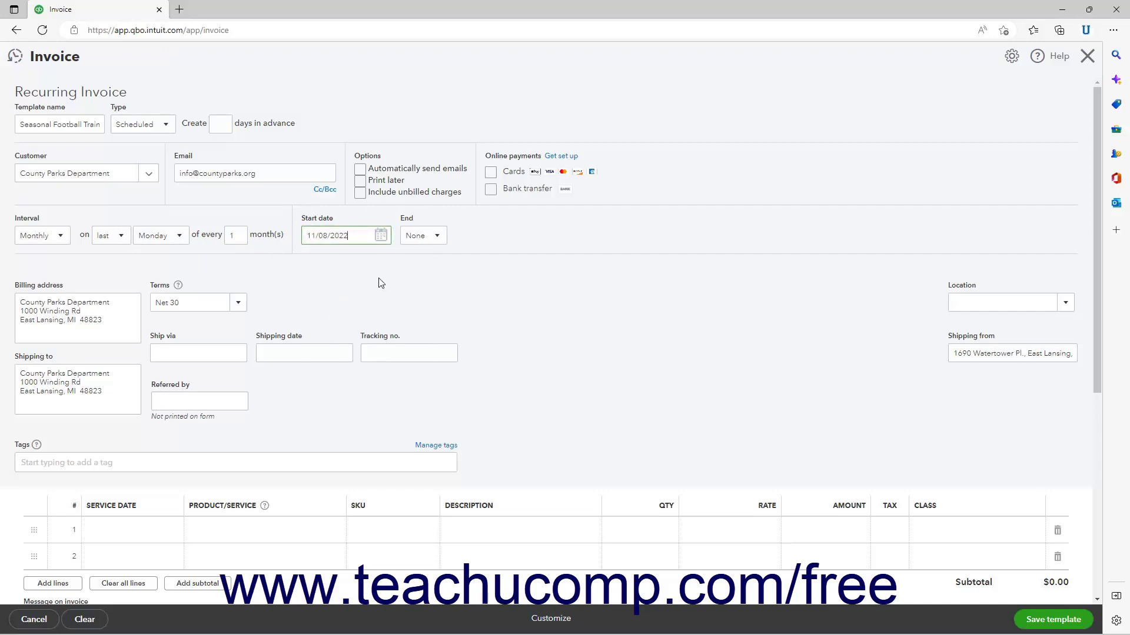
- Make the schedule end after 3 occurrences, after comparing the other end options
{"action": "left_click", "coordinate": [441, 244]}
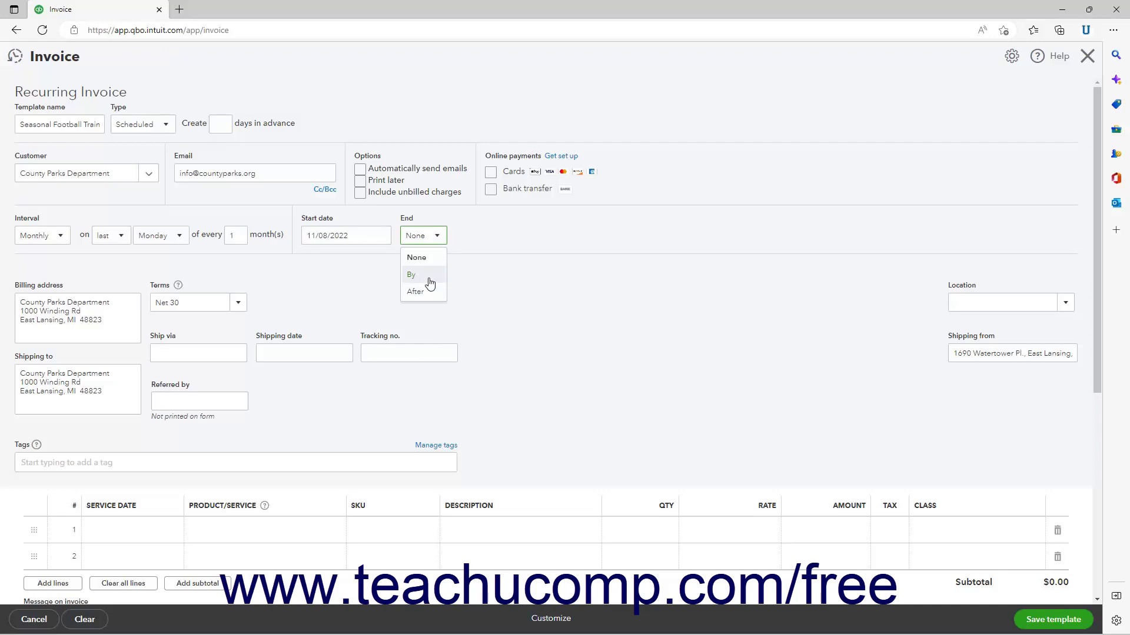
{"action": "left_click", "coordinate": [425, 293]}
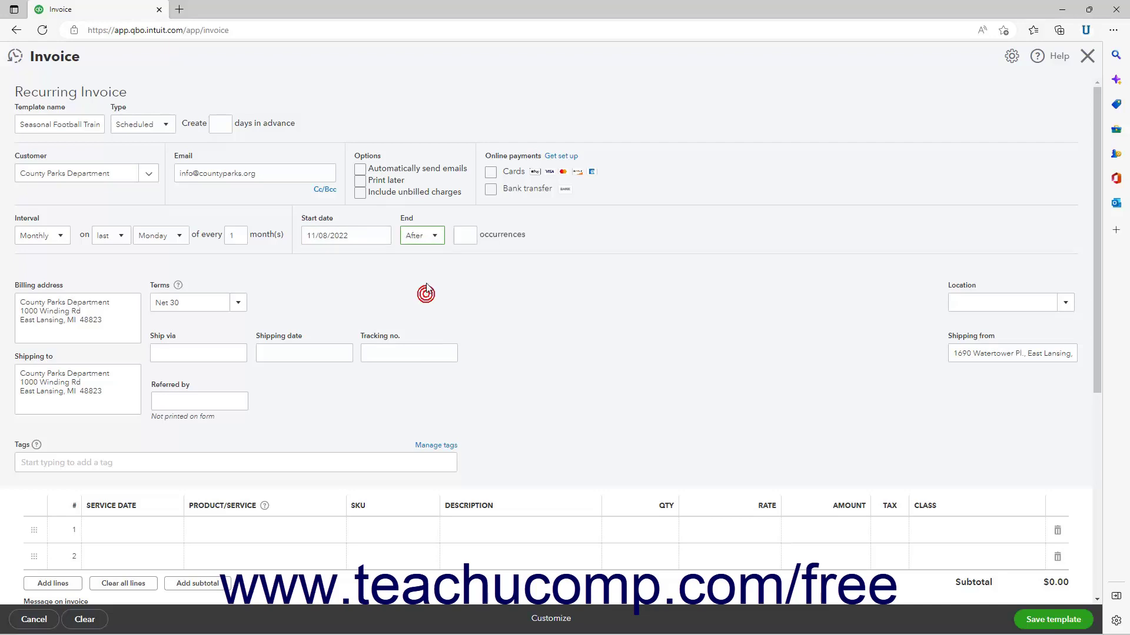
{"action": "left_click", "coordinate": [435, 243]}
{"action": "left_click", "coordinate": [428, 274]}
{"action": "left_click", "coordinate": [430, 236]}
{"action": "left_click", "coordinate": [422, 292]}
{"action": "left_click", "coordinate": [467, 236]}
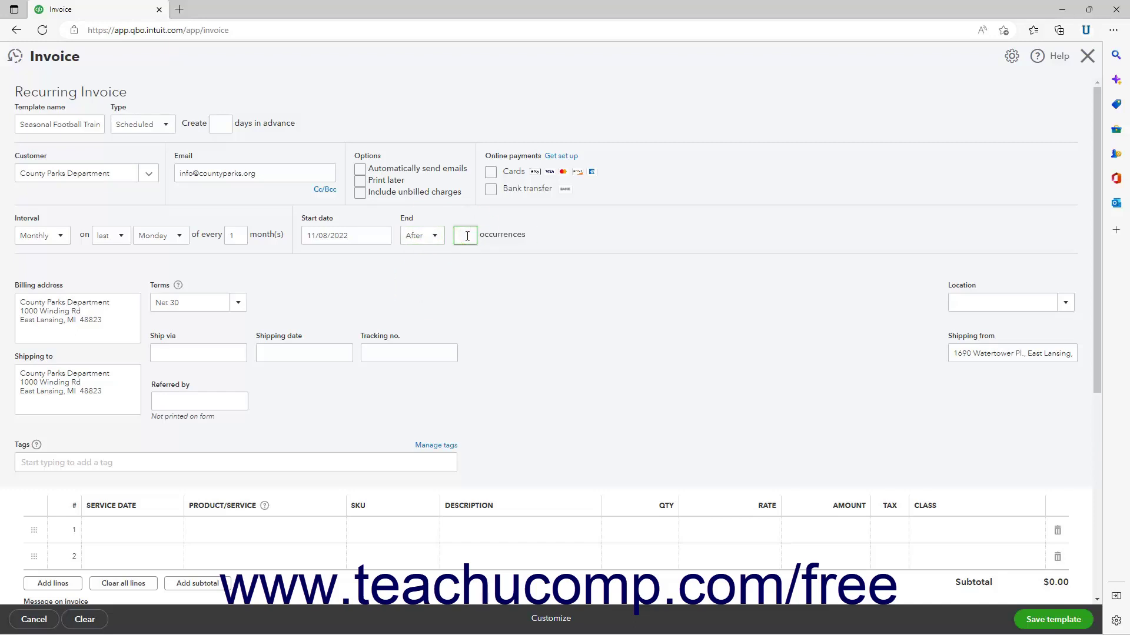
{"action": "left_click", "coordinate": [437, 237]}
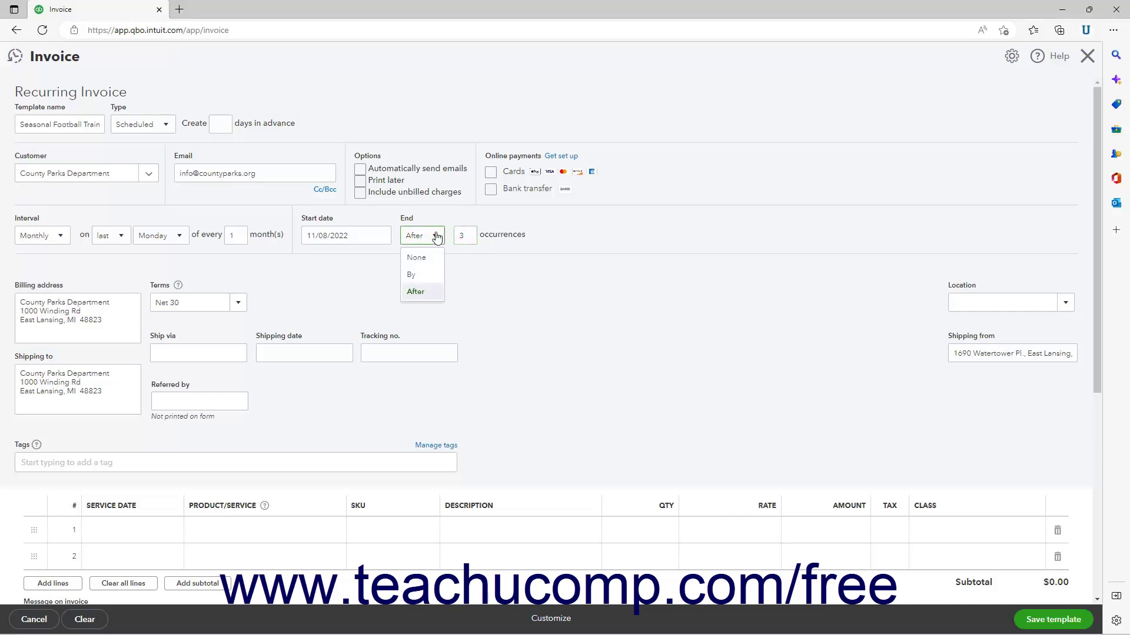
{"action": "left_click", "coordinate": [425, 258]}
{"action": "left_click", "coordinate": [437, 235]}
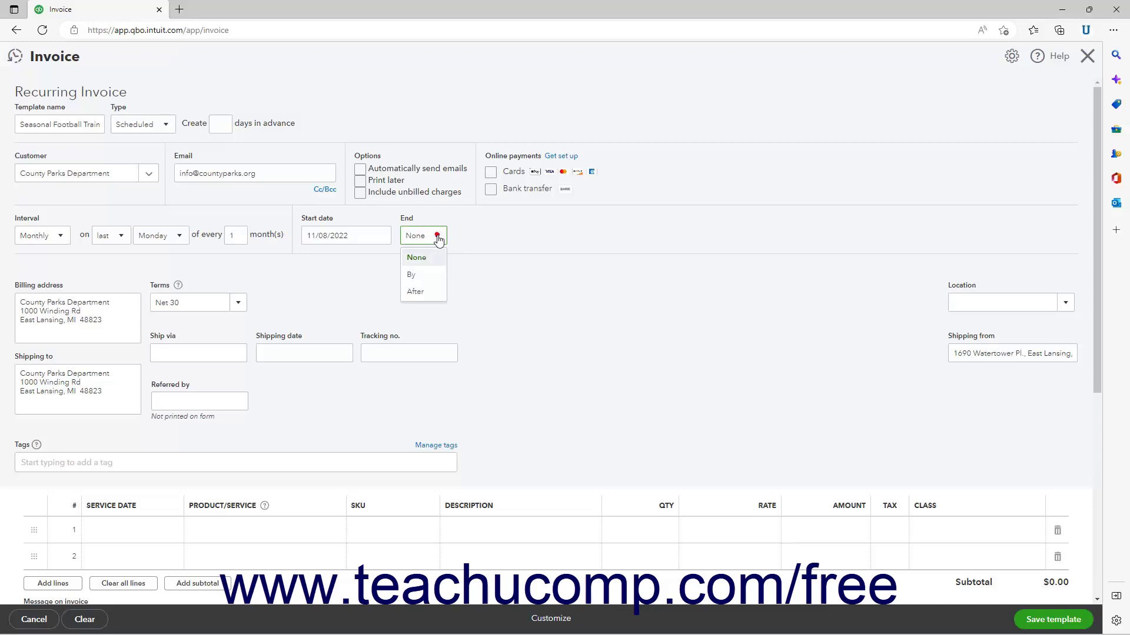
{"action": "left_click", "coordinate": [424, 289]}
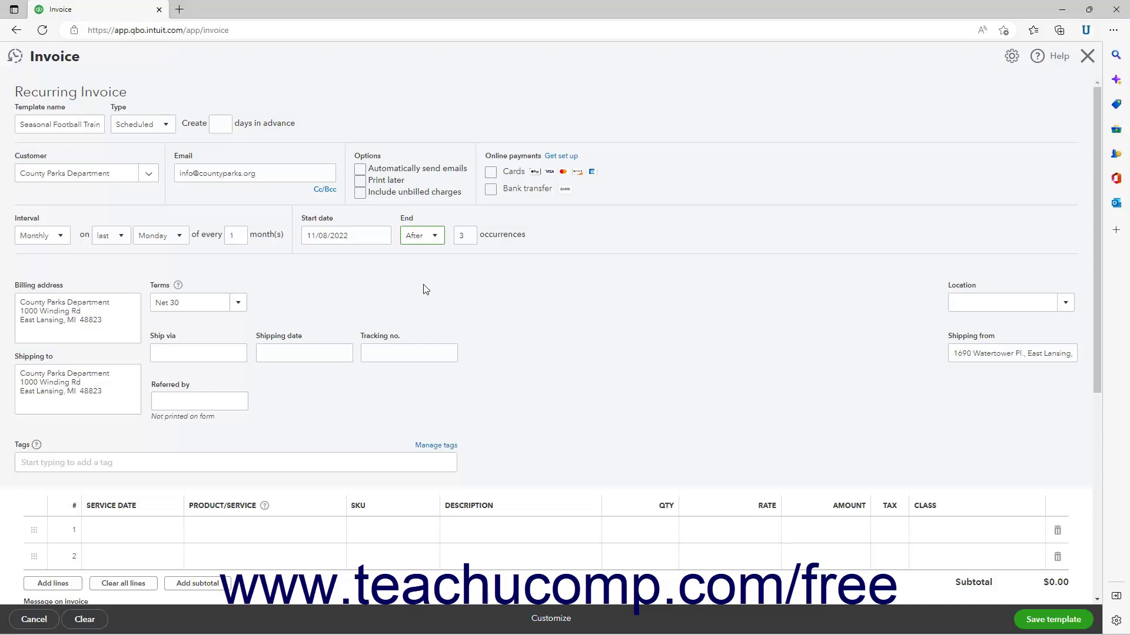
- Add line 1 as Sports Personal Training - Football, quantity 20, totalling $1,300.00
{"action": "left_click", "coordinate": [223, 533]}
{"action": "left_click", "coordinate": [332, 529]}
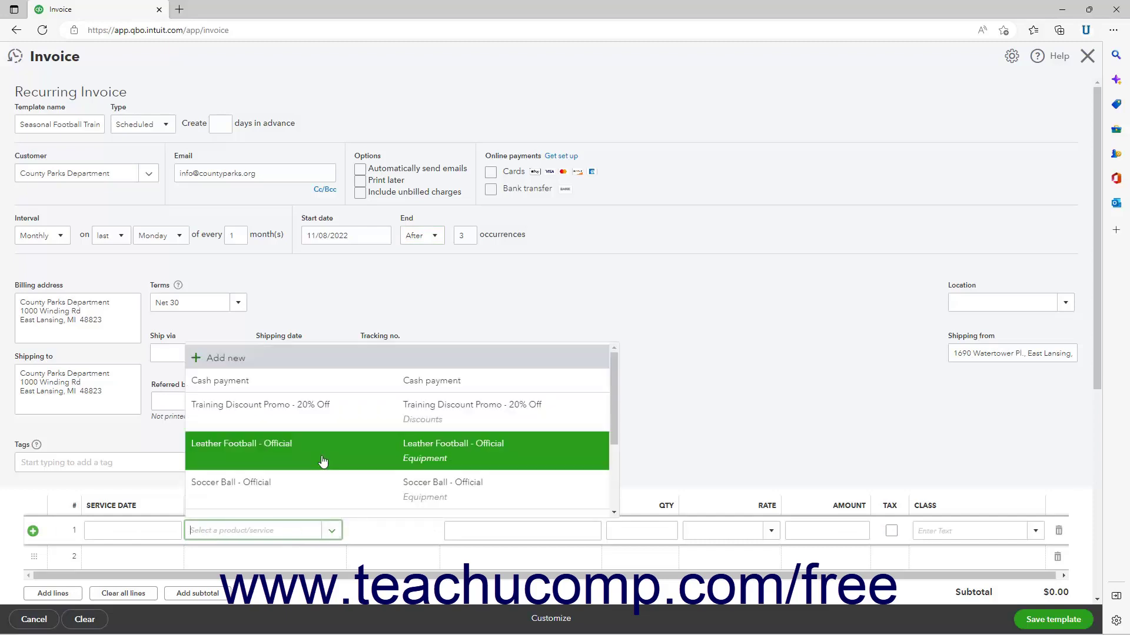
{"action": "scroll", "coordinate": [323, 462], "scroll_direction": "down", "scroll_amount": 1}
{"action": "scroll", "coordinate": [323, 462], "scroll_direction": "down", "scroll_amount": 2}
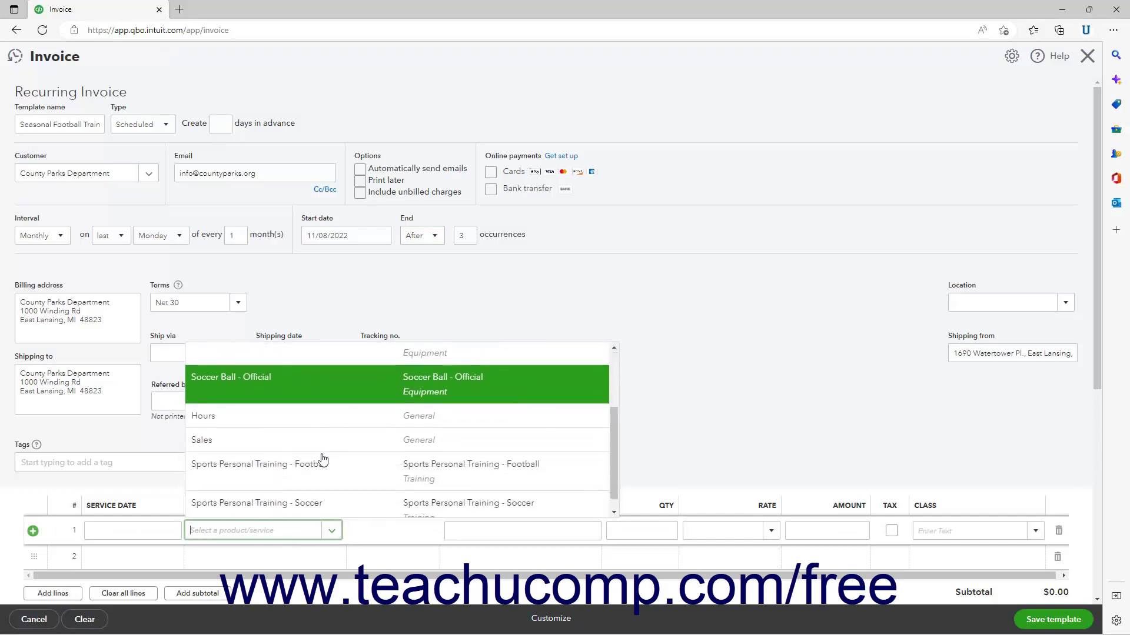
{"action": "left_click", "coordinate": [327, 477]}
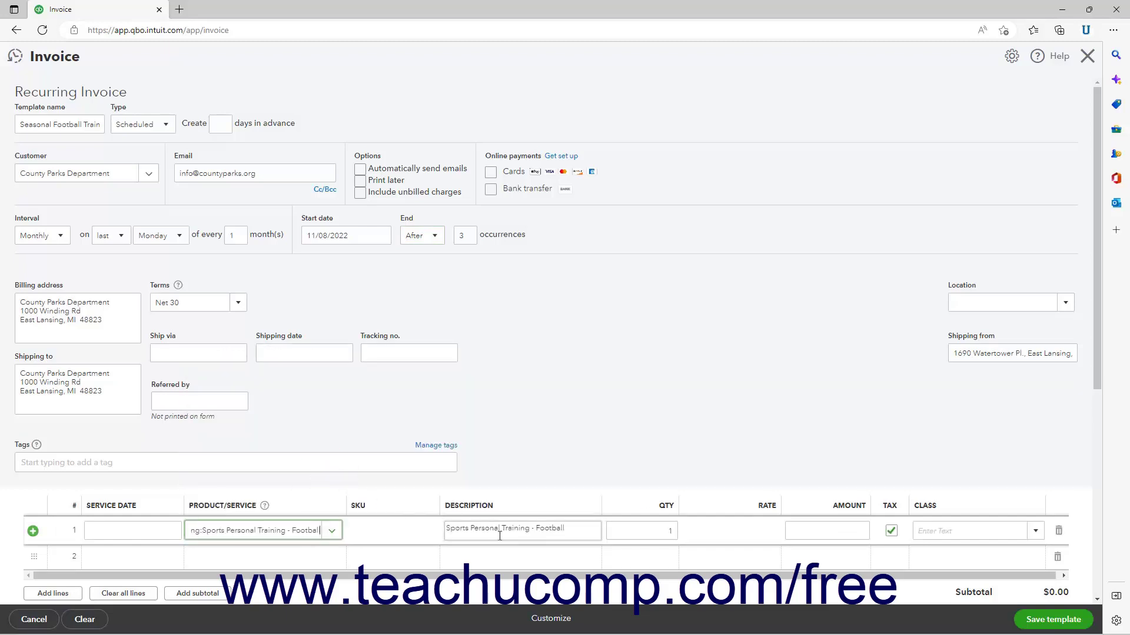
{"action": "left_click", "coordinate": [646, 531]}
{"action": "type", "text": "20"}
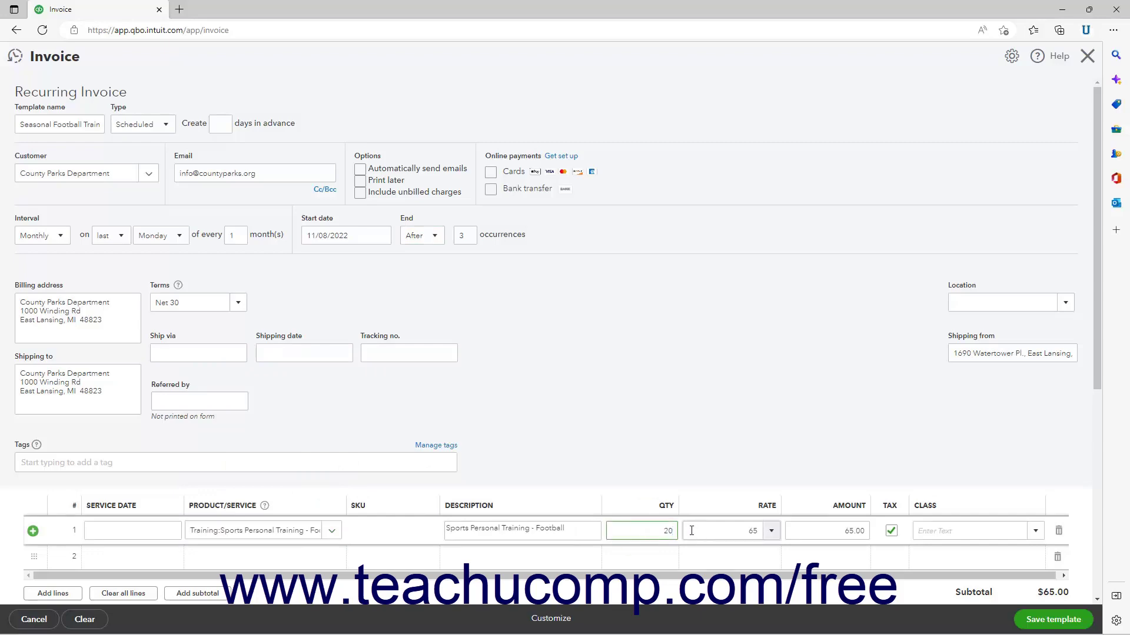
{"action": "left_click", "coordinate": [691, 531]}
{"action": "scroll", "coordinate": [720, 442], "scroll_direction": "down", "scroll_amount": 5}
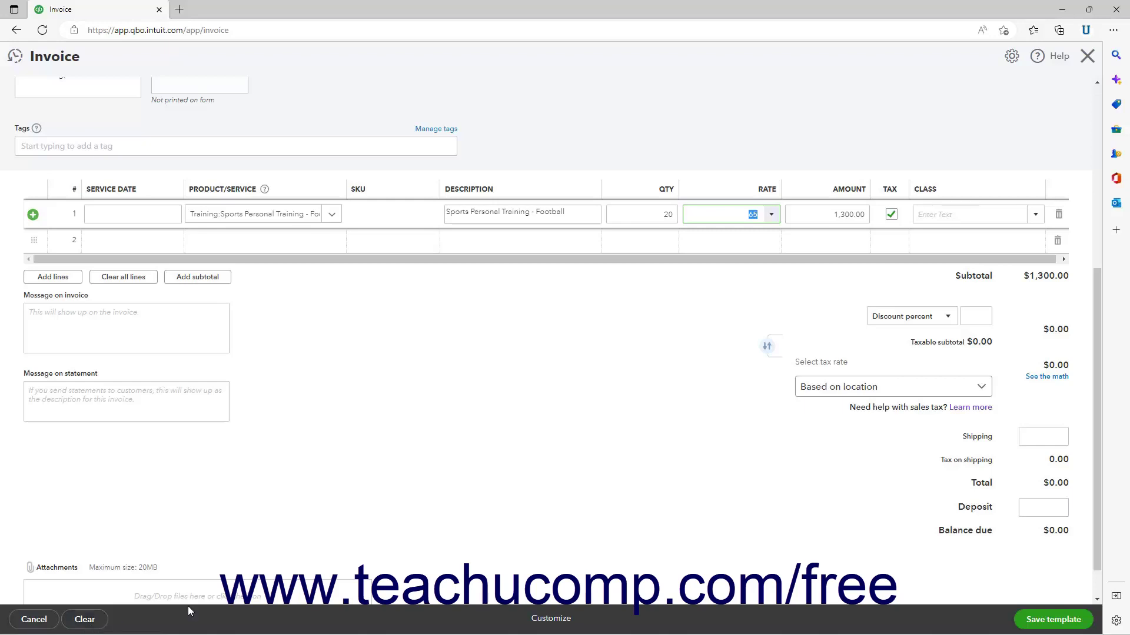
- Save the recurring invoice template and return to the Customers list
{"action": "left_click", "coordinate": [549, 619]}
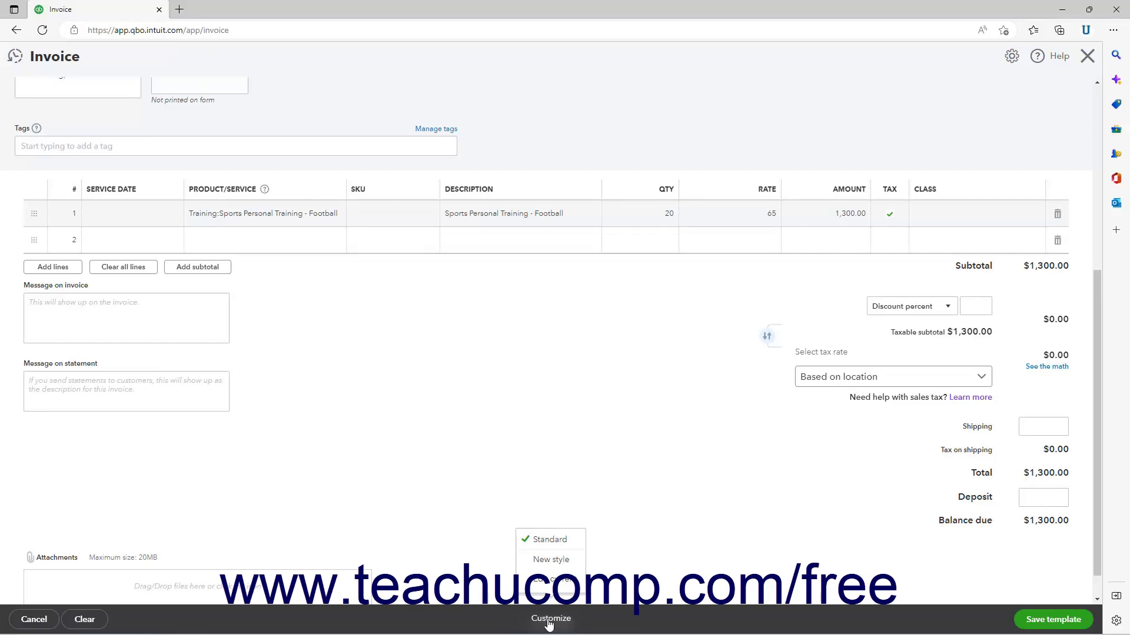
{"action": "left_click", "coordinate": [615, 622]}
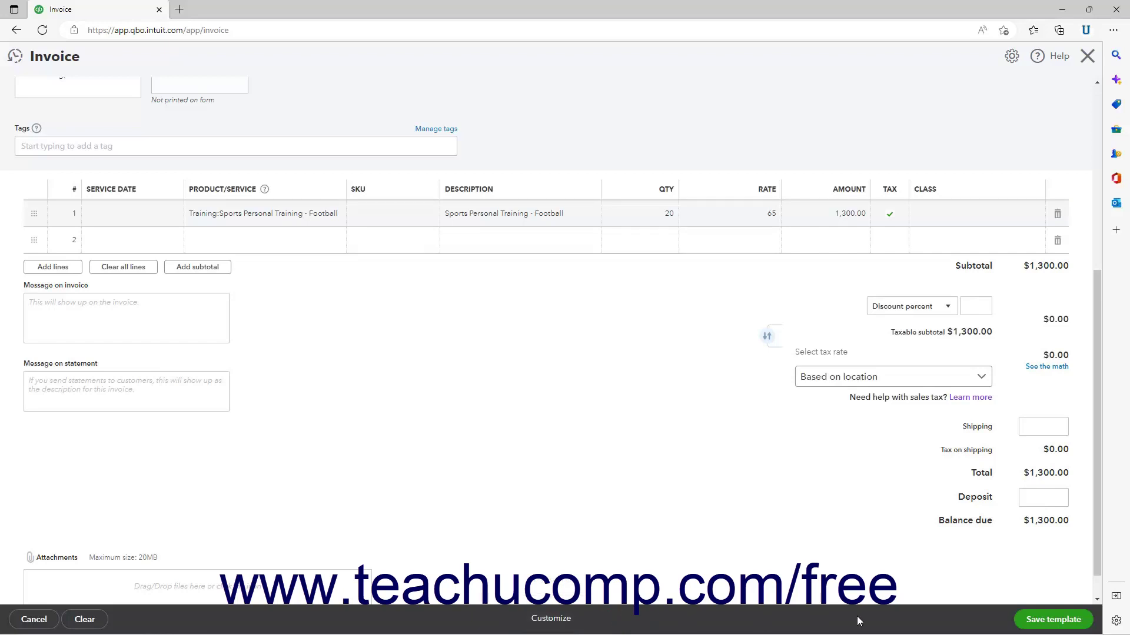
{"action": "left_click", "coordinate": [1027, 621]}
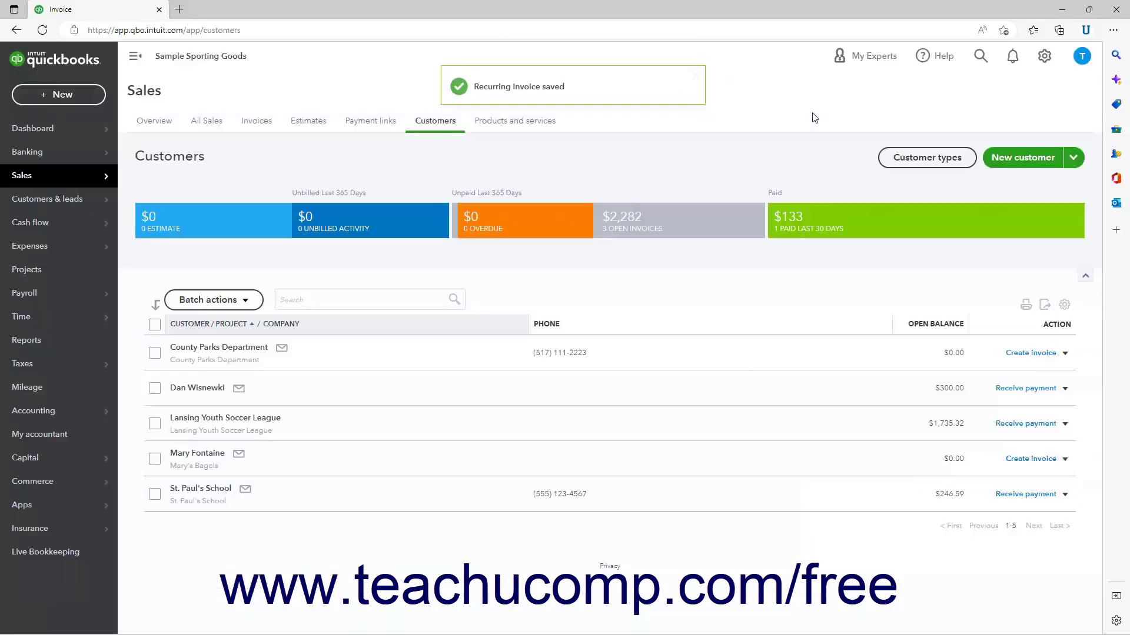